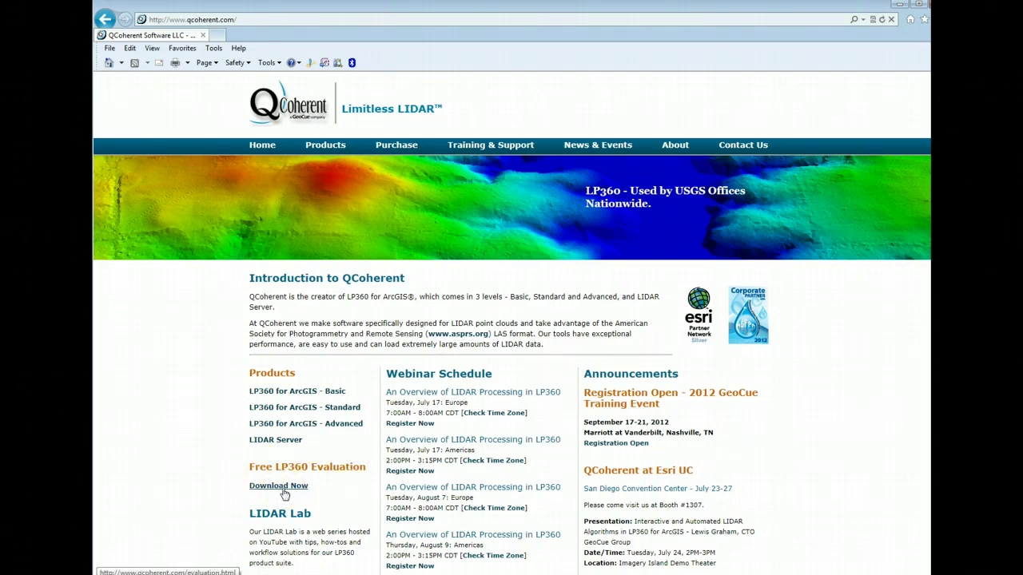
- Open the LP360 free evaluation form, fill in the requester's first name and contact details, and submit it
left_click(283, 490)
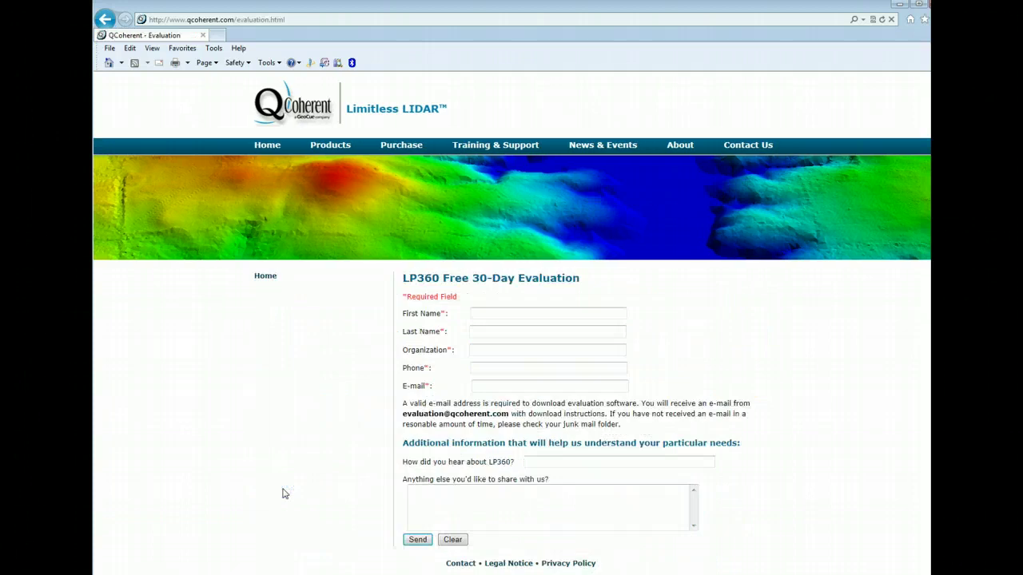
left_click(496, 309)
type("Lewis")
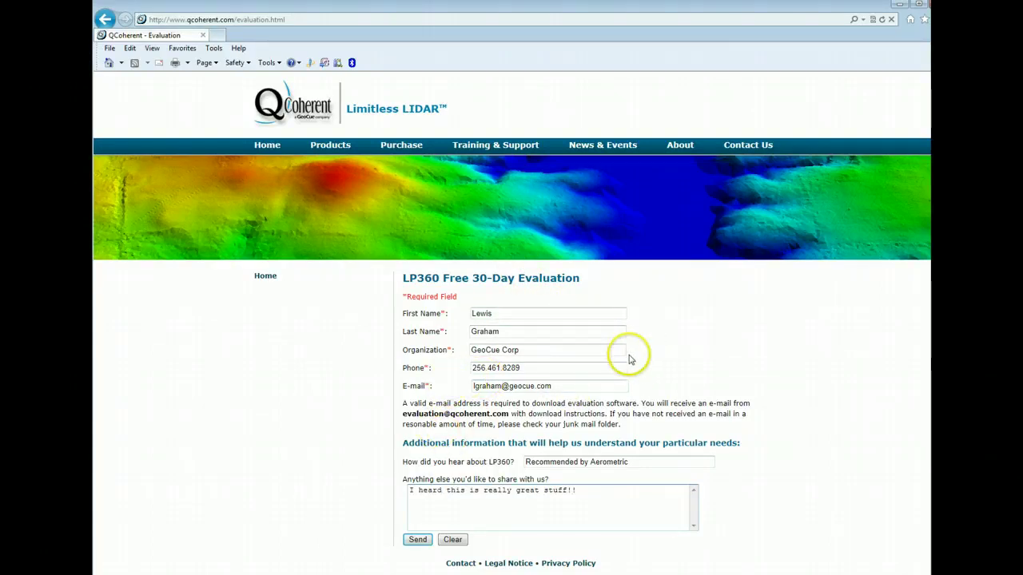
left_click(414, 541)
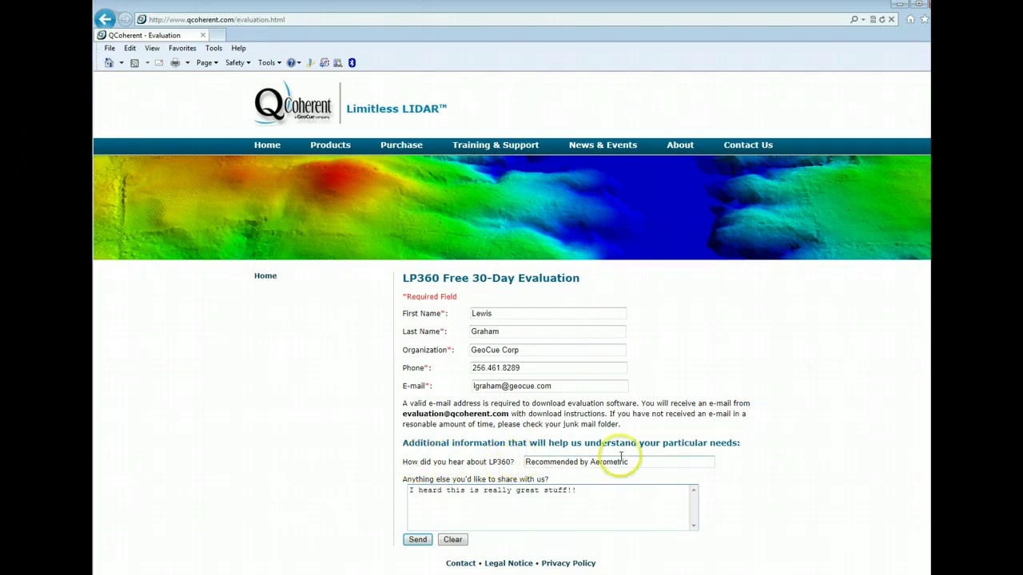
left_click(414, 542)
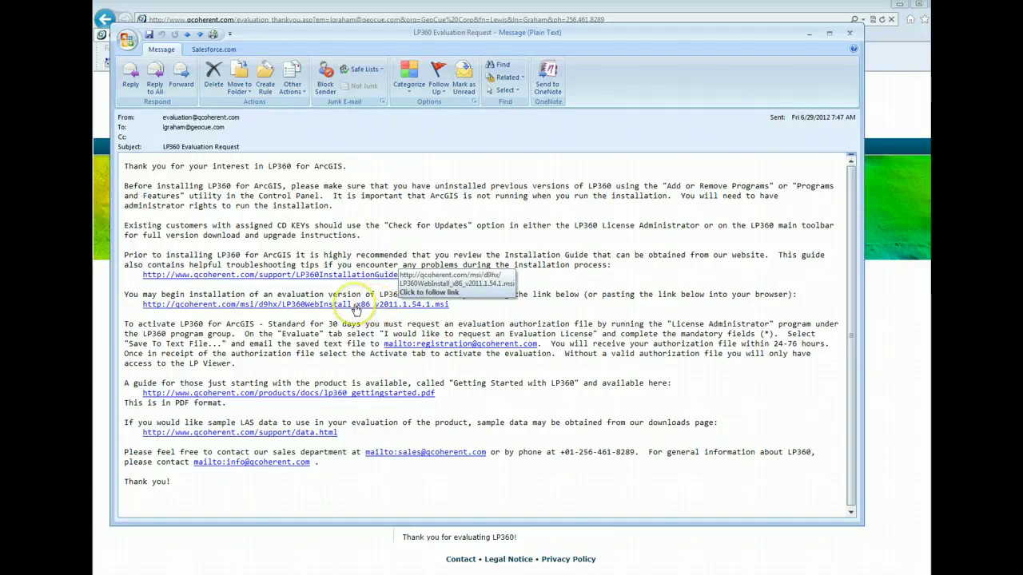
- Download the LP360 web installer from the e-mail link and save it to the Downloads folder
left_click(356, 305)
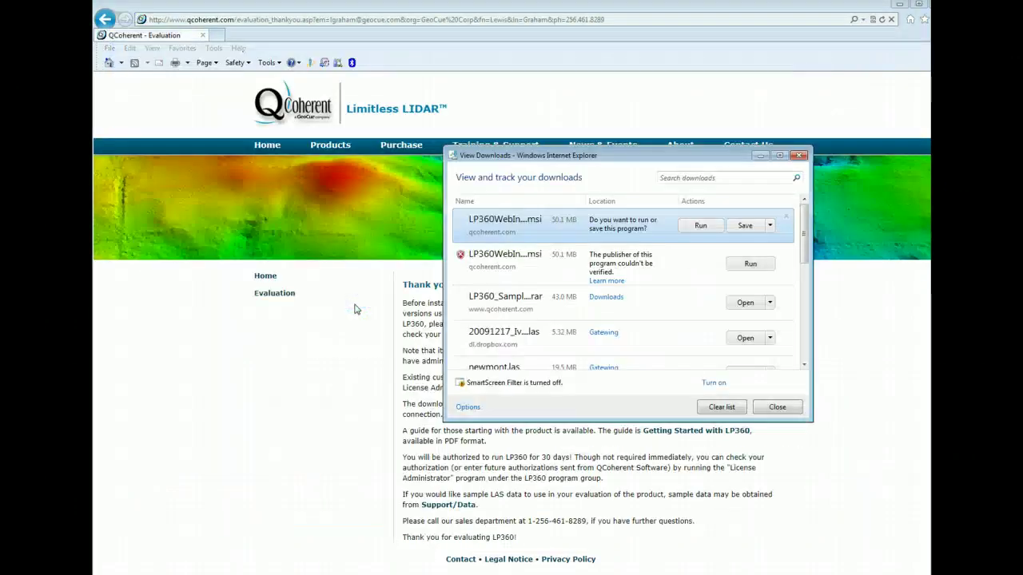
left_click_drag(655, 158, 544, 151)
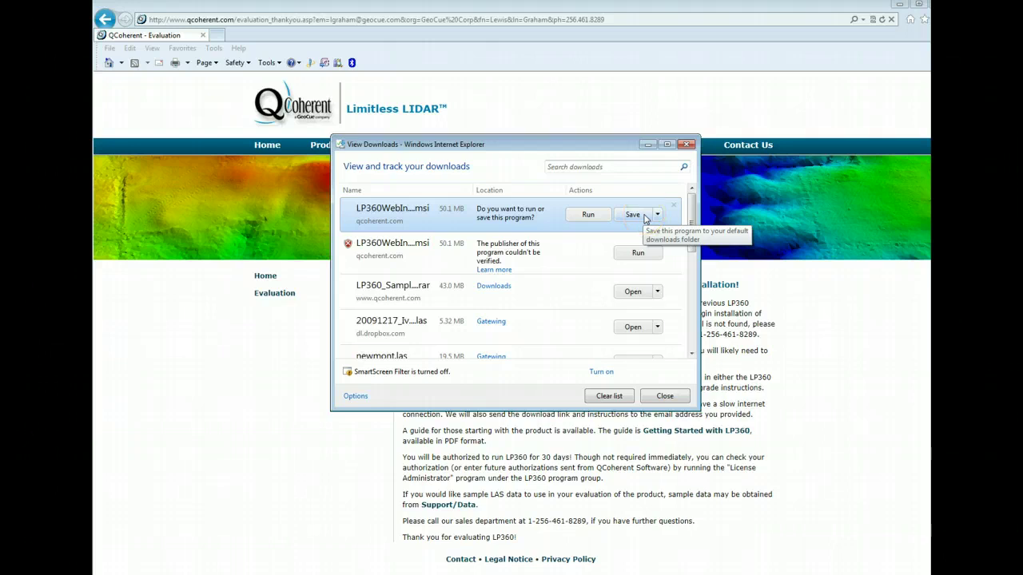
left_click(633, 215)
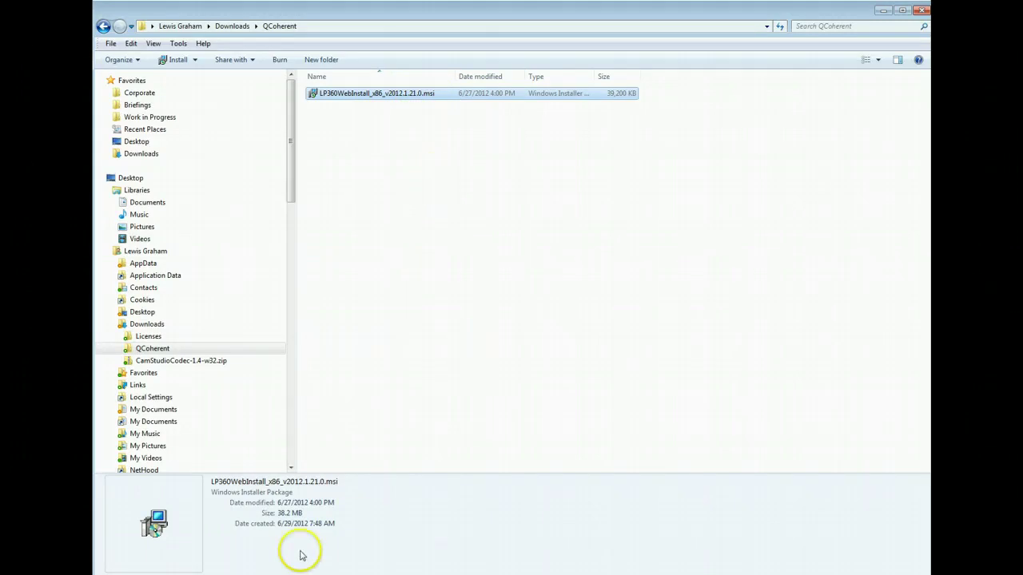
- Uninstall LP360 32-bit through Control Panel's Programs and Features, leaving only LP360 64-bit
key("super")
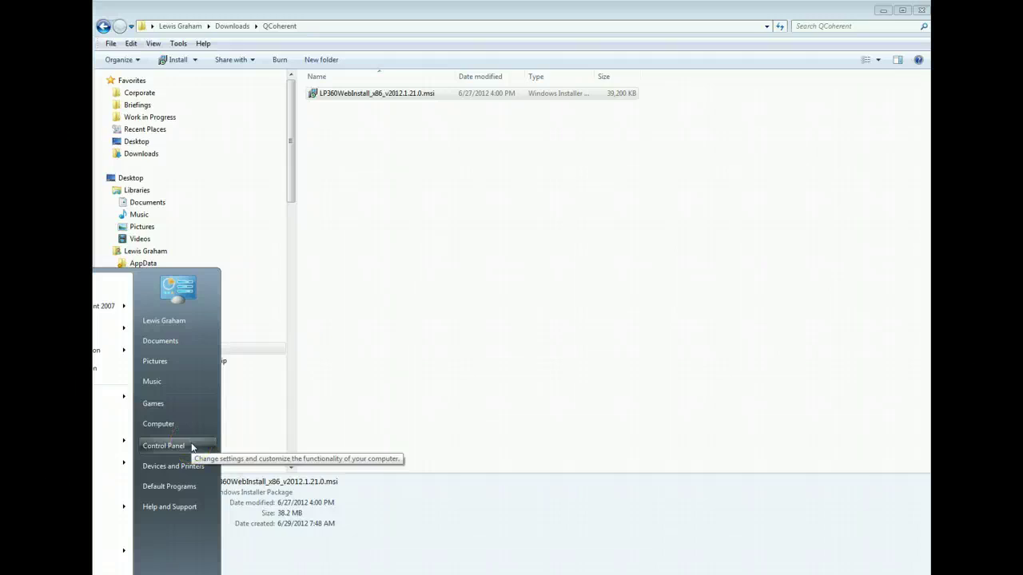
left_click(164, 446)
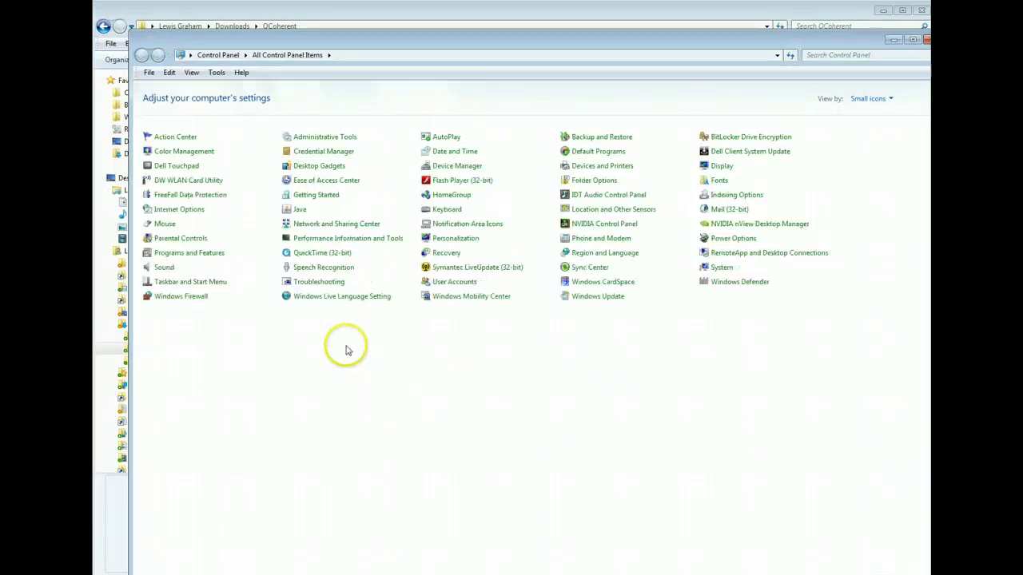
left_click(192, 253)
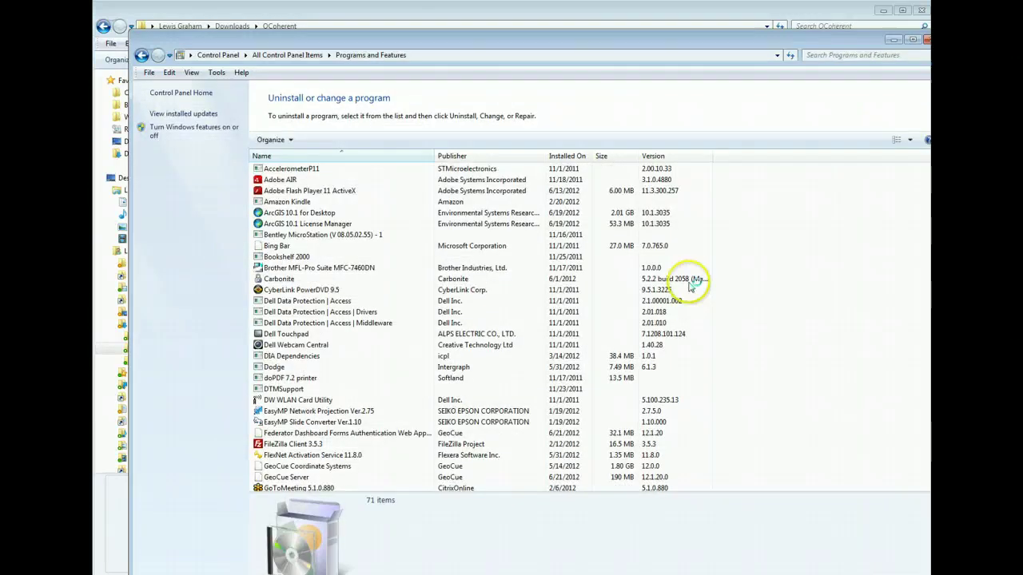
scroll(775, 272, "down", 10)
scroll(775, 276, "down", 9)
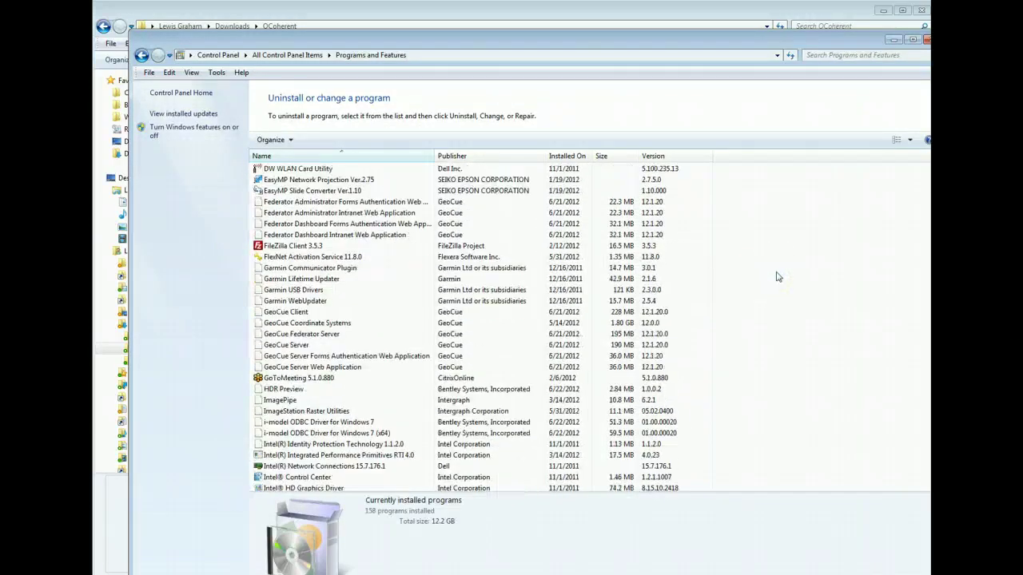
scroll(775, 276, "down", 2)
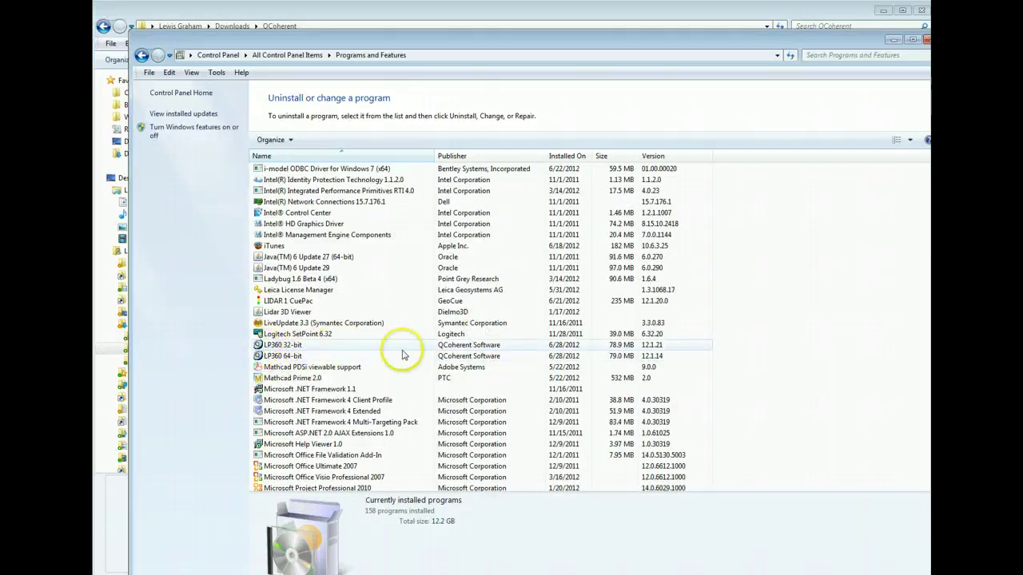
double_click(285, 346)
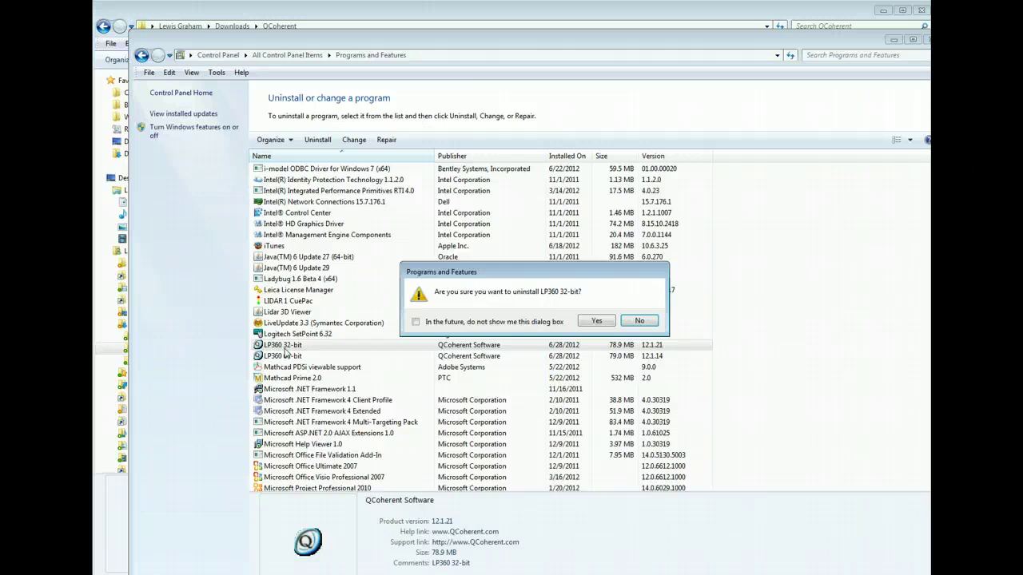
left_click(595, 321)
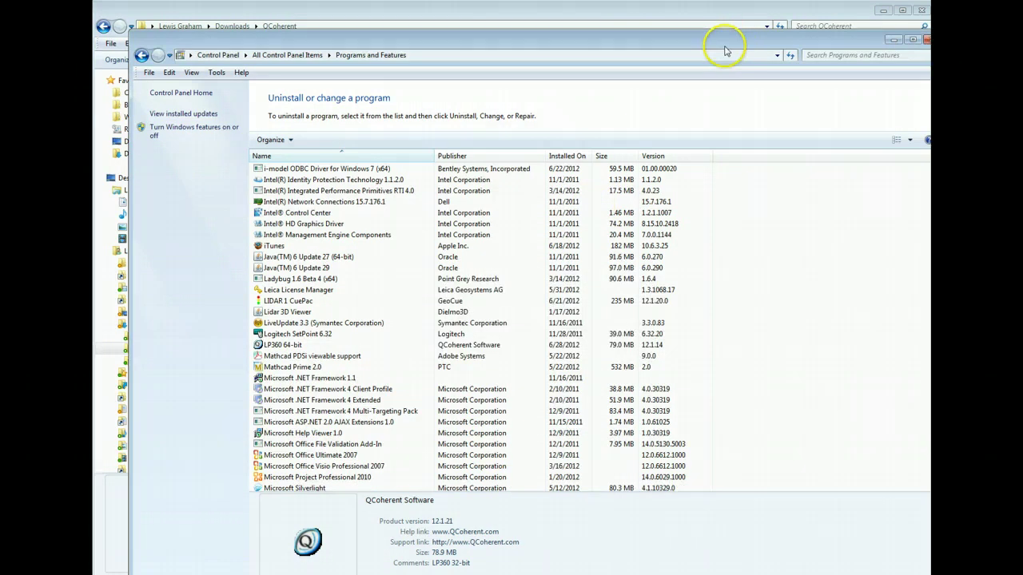
left_click_drag(725, 46, 660, 52)
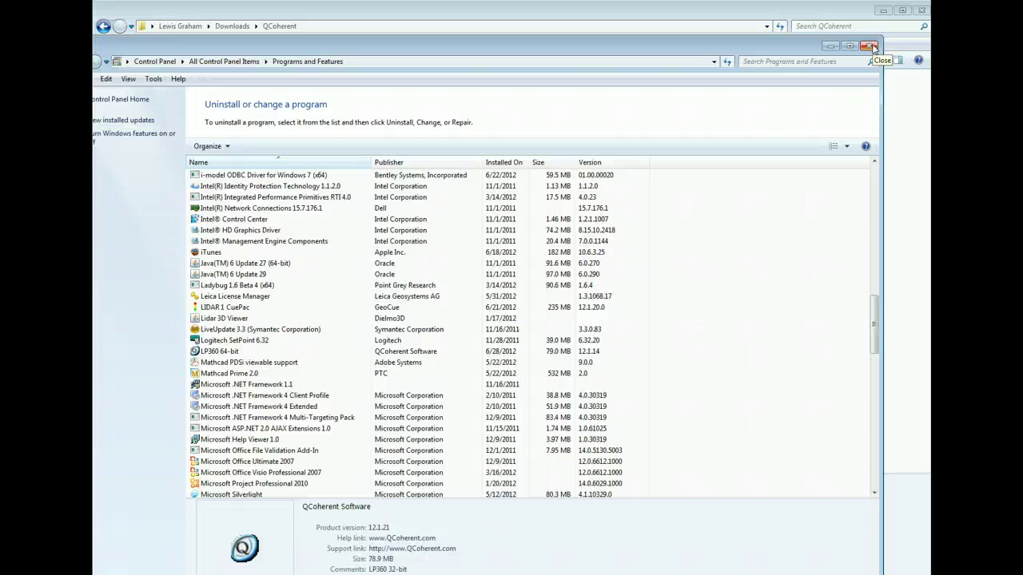
left_click(870, 46)
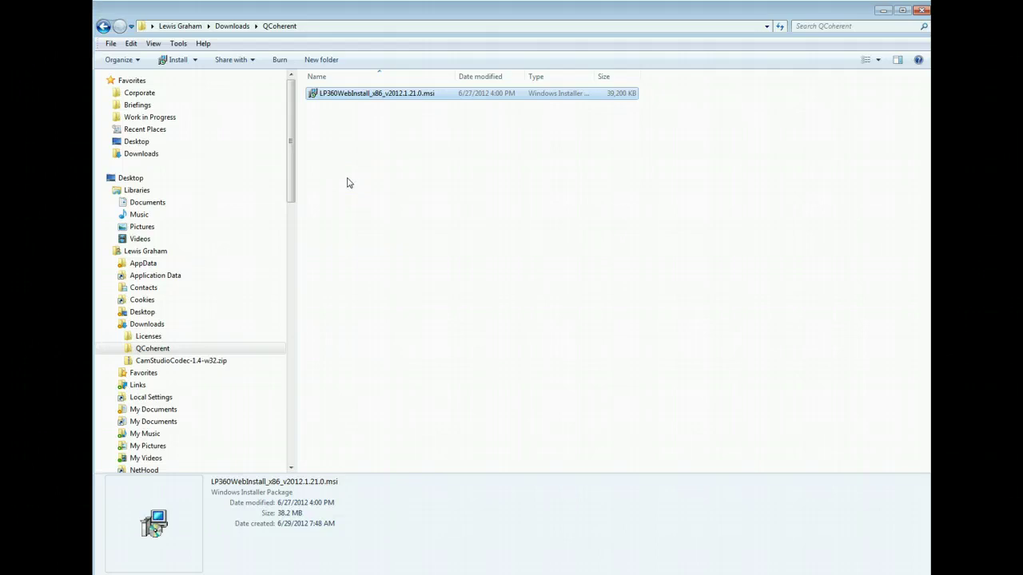
- Install LP360 32-bit into the default Program Files folder, with post-install Help and other options turned off
double_click(385, 94)
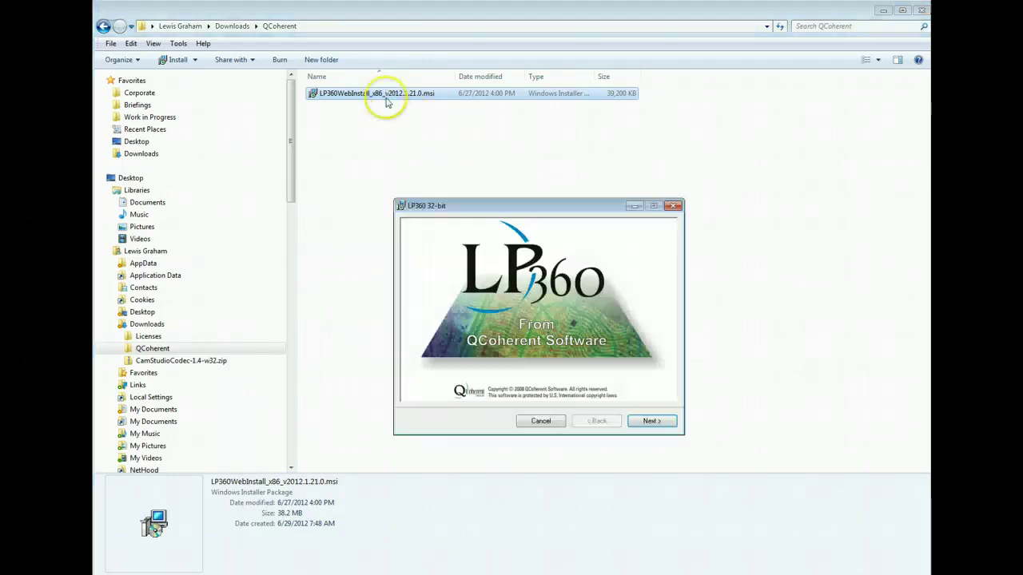
left_click(654, 423)
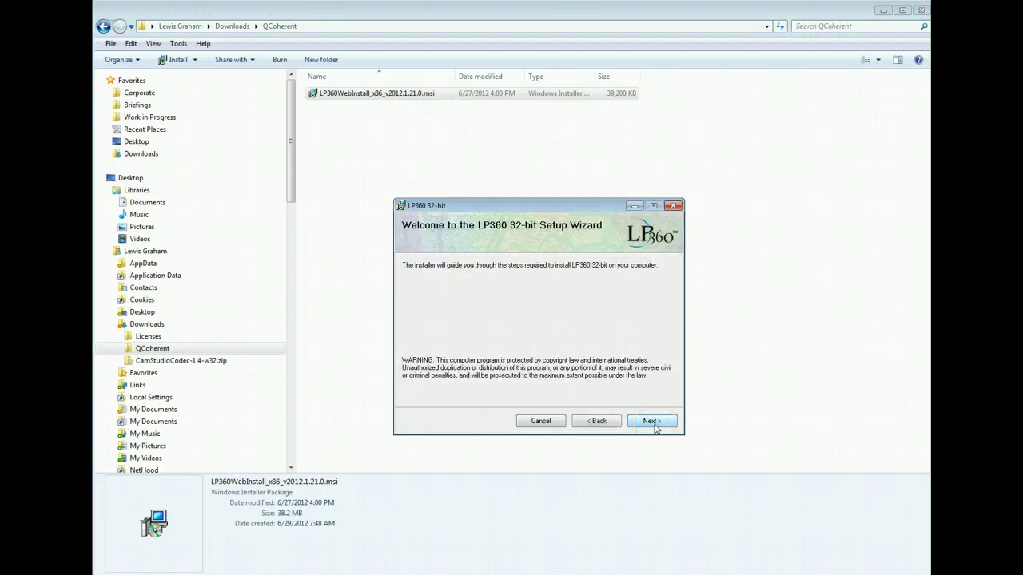
left_click(654, 423)
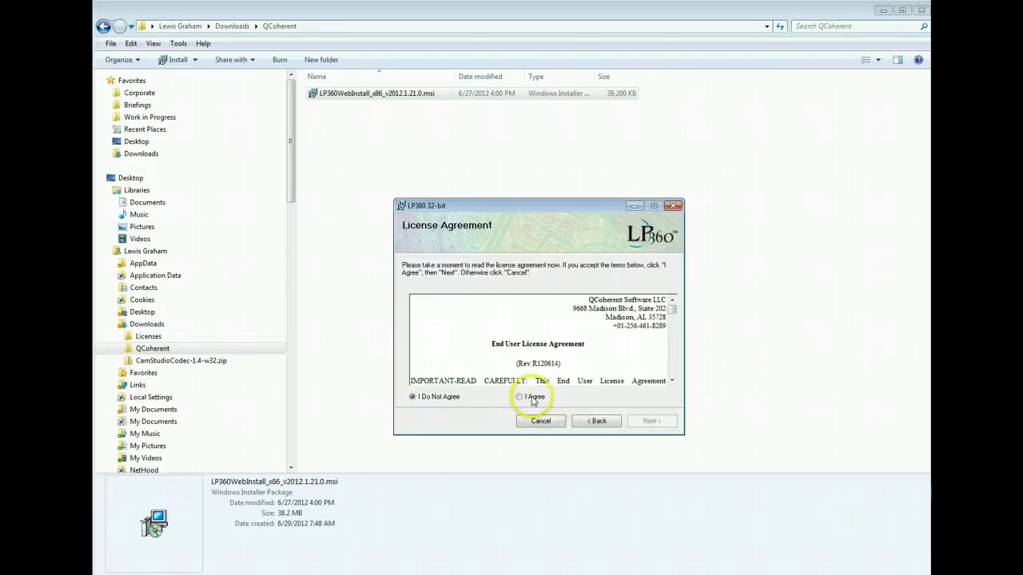
left_click(647, 422)
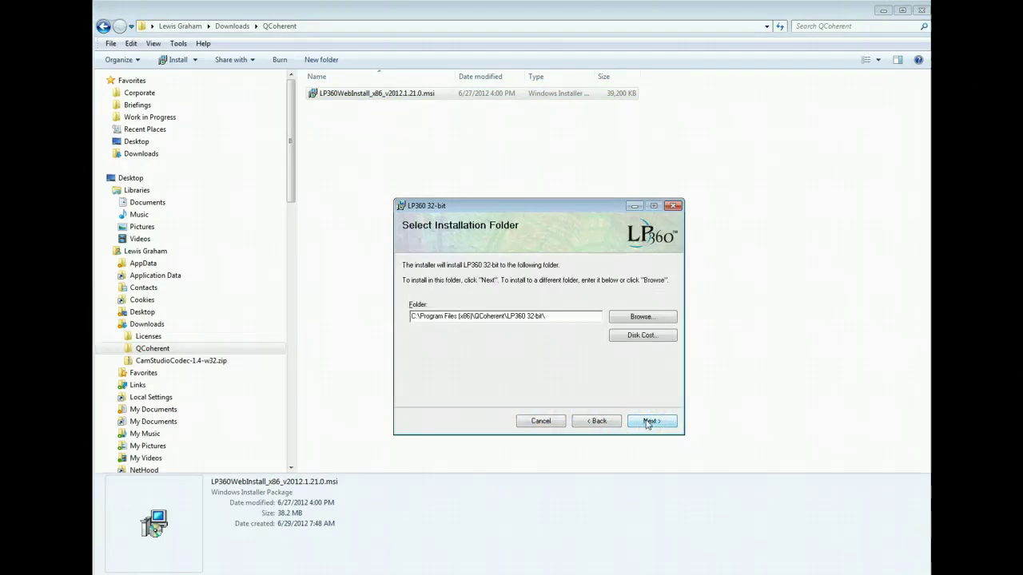
left_click(648, 424)
left_click(647, 424)
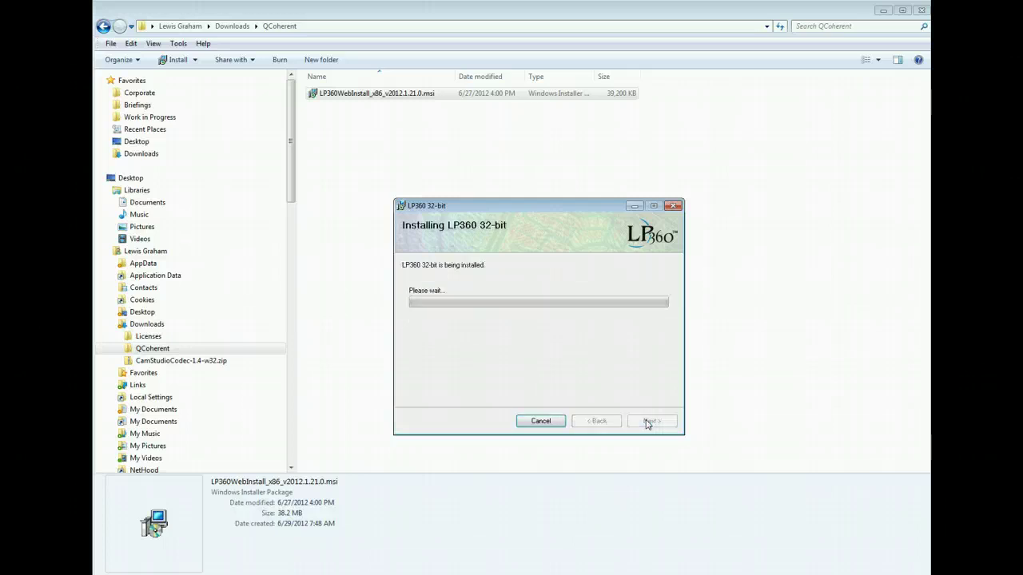
left_click(622, 374)
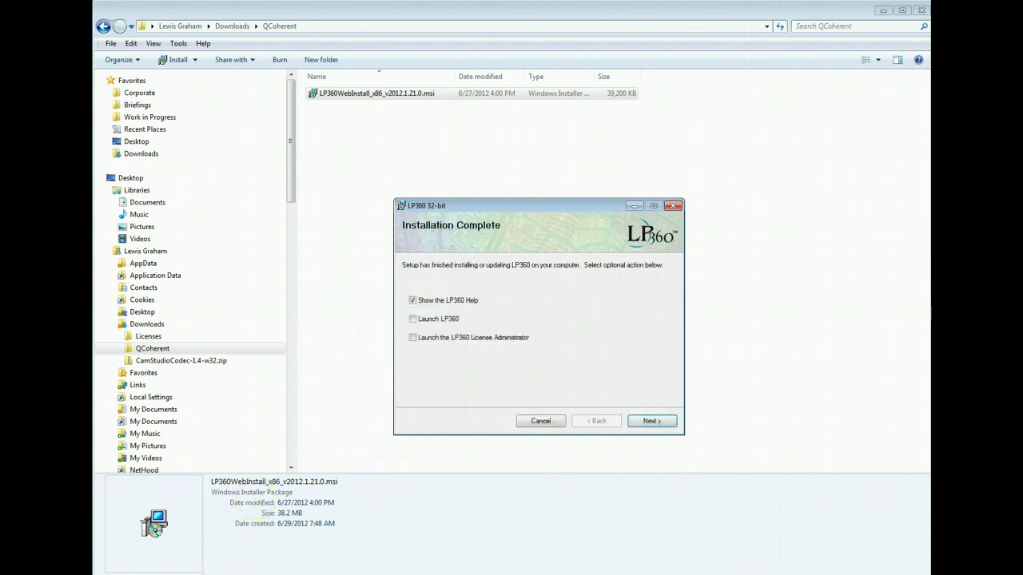
left_click(414, 302)
left_click(424, 342)
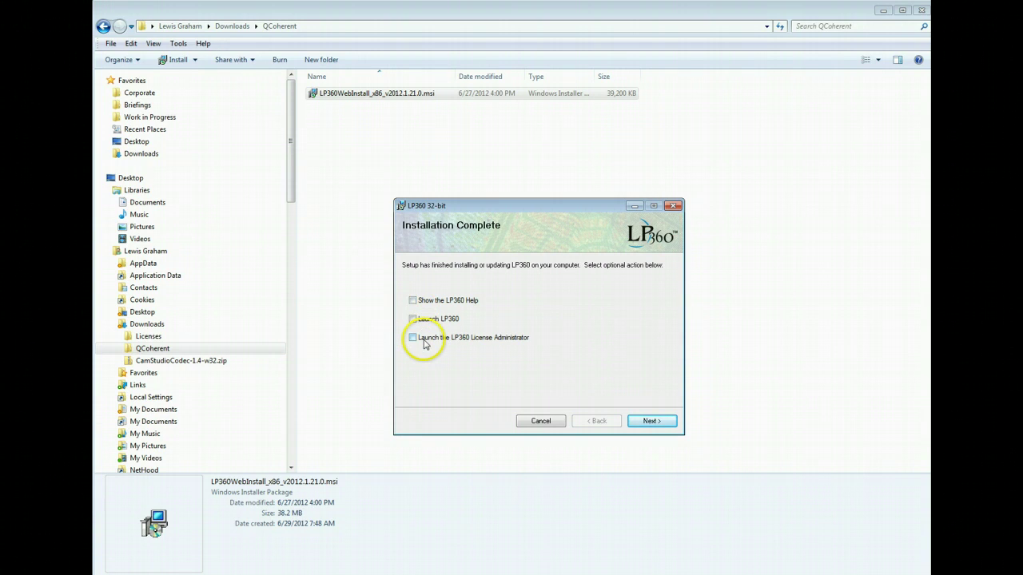
- Advance the LP360 installer to Installation Complete and close it
left_click(652, 421)
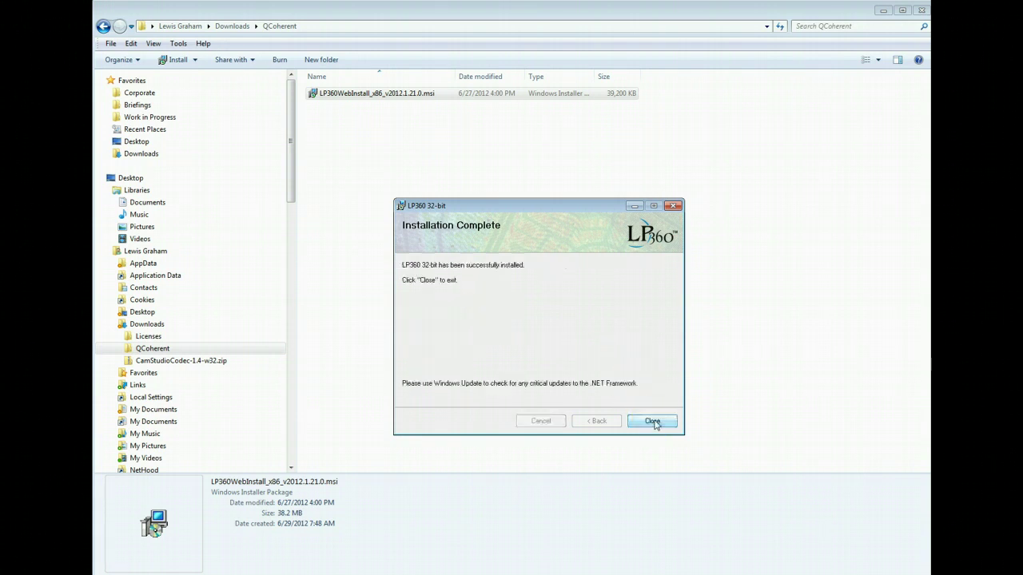
left_click(652, 422)
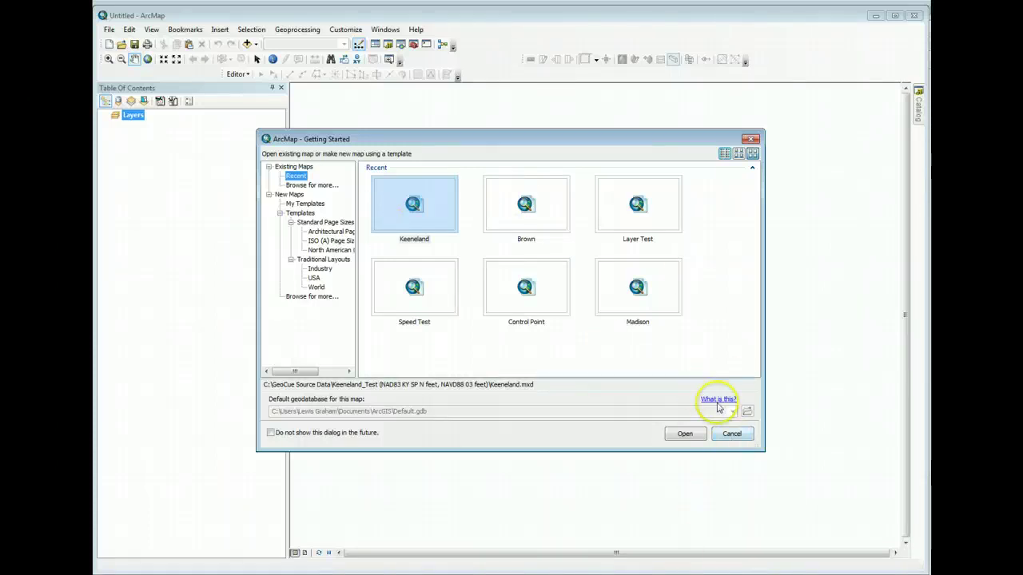
- Dismiss Getting Started and tick LP360 under Customize > Extensions
left_click(727, 433)
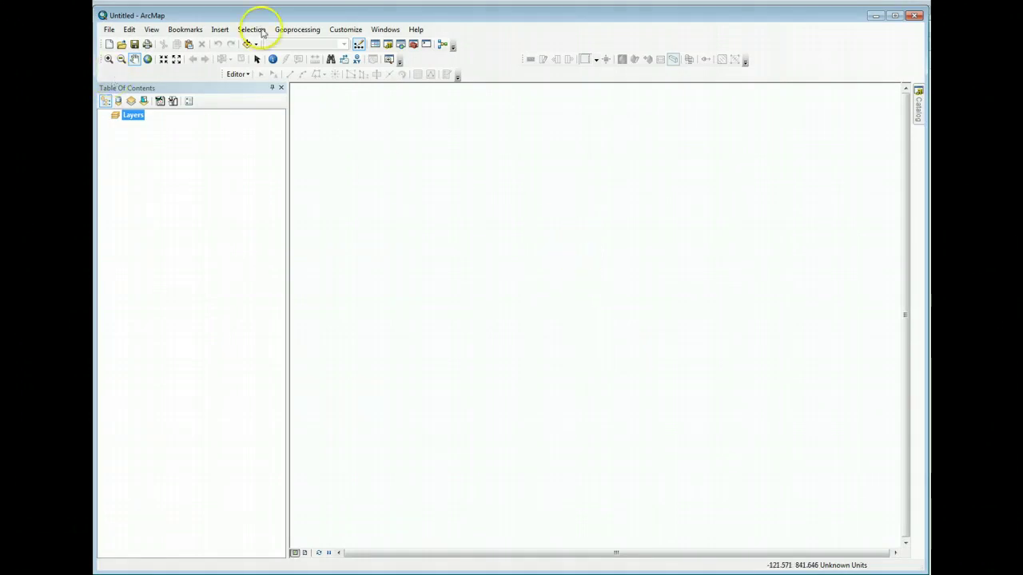
left_click(343, 34)
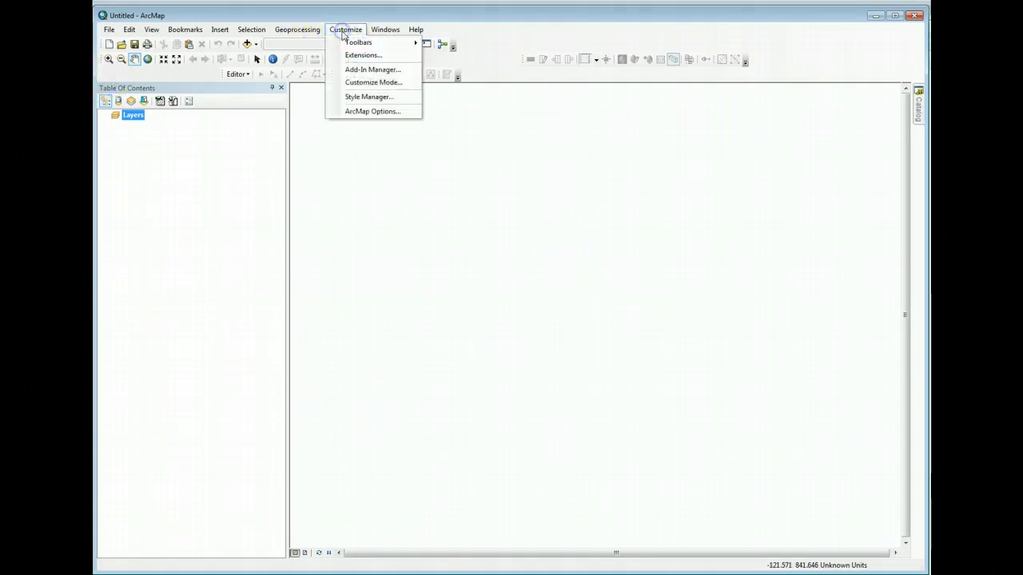
left_click(352, 56)
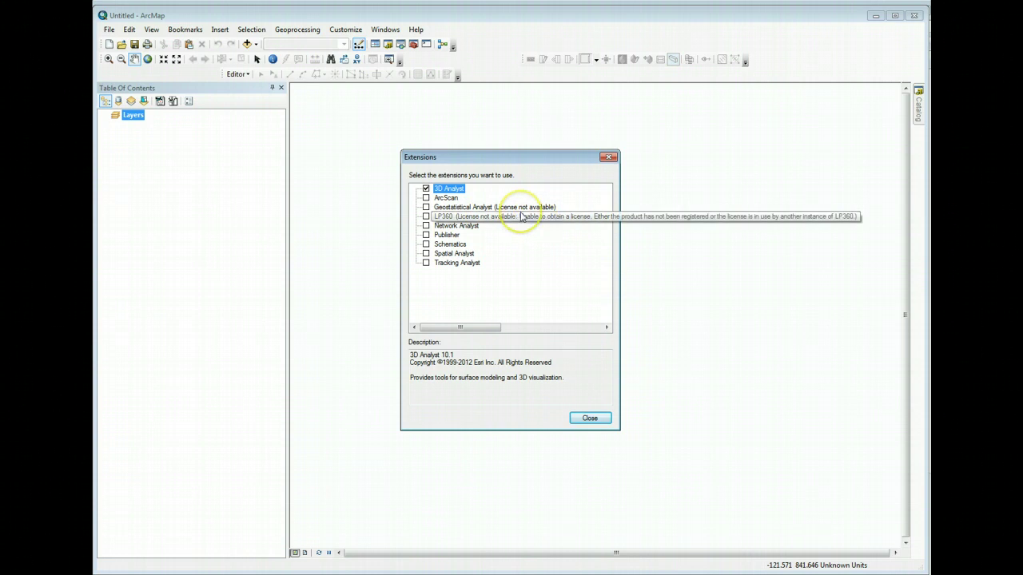
left_click(426, 217)
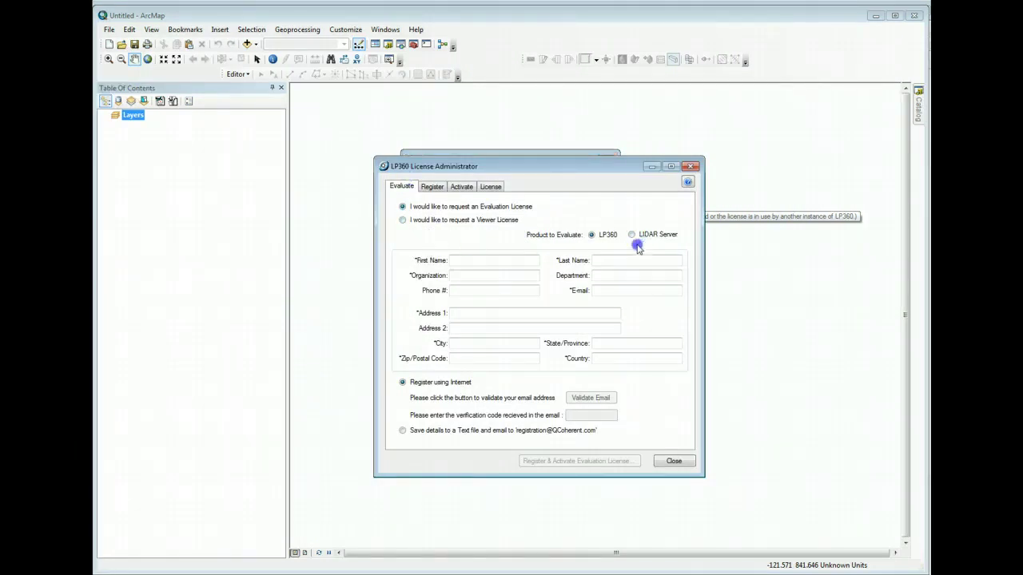
- Enter the requester's name, organization, phone, e-mail and postal address on the Evaluate form
left_click(508, 259)
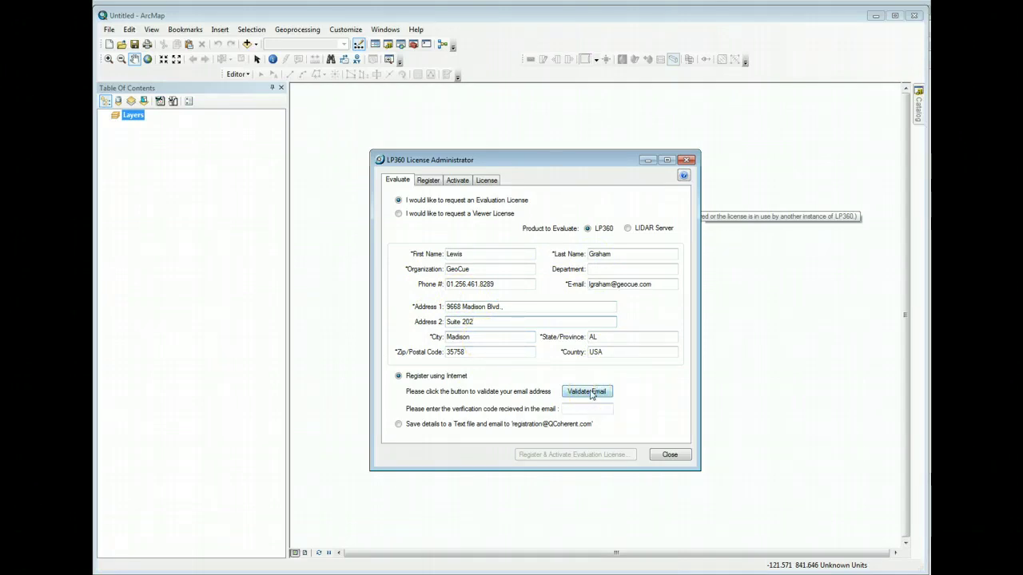
- Request an e-mailed verification code and read it from the Outlook message
left_click(590, 393)
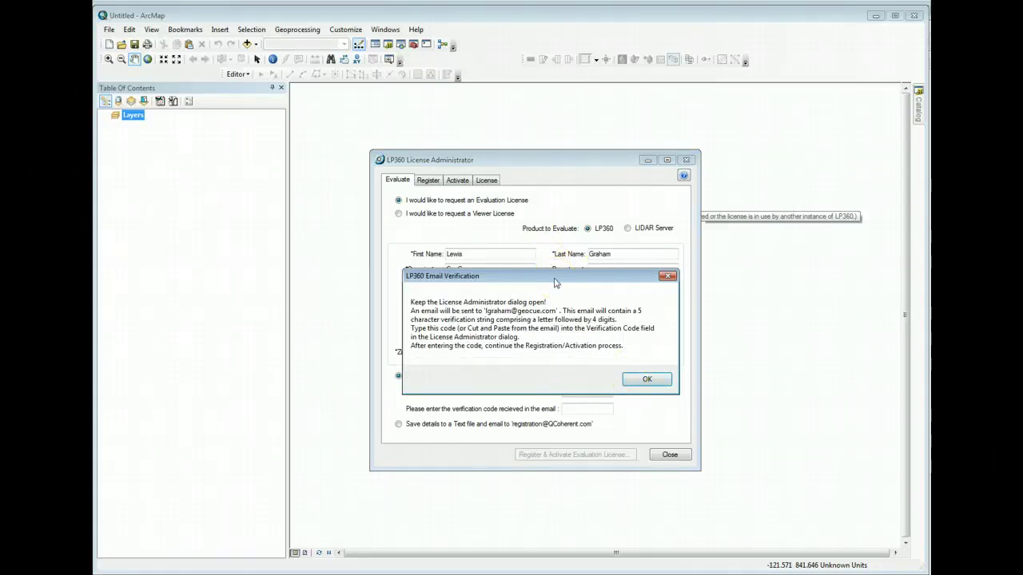
left_click(634, 381)
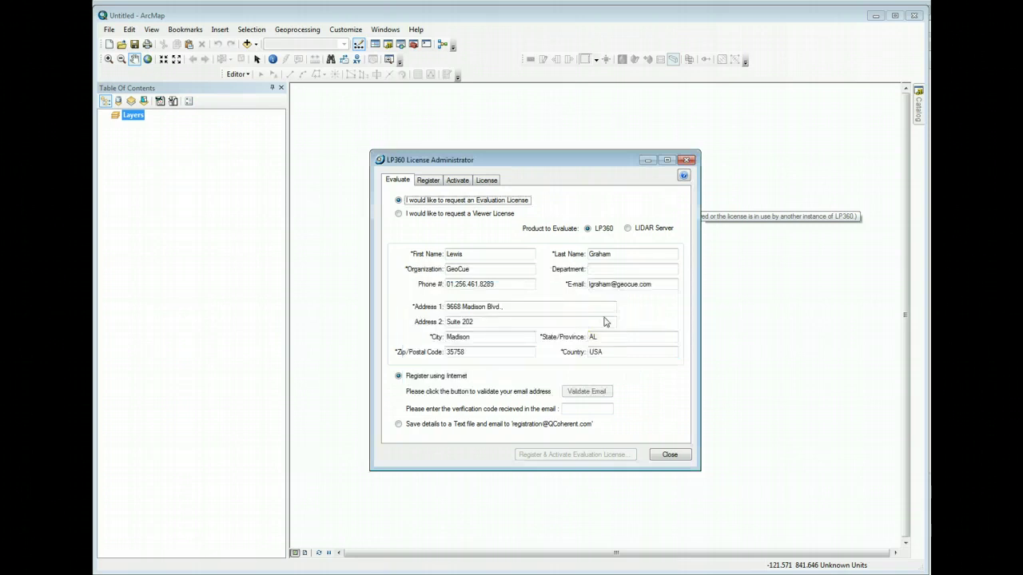
left_click(603, 322)
key("alt+Tab")
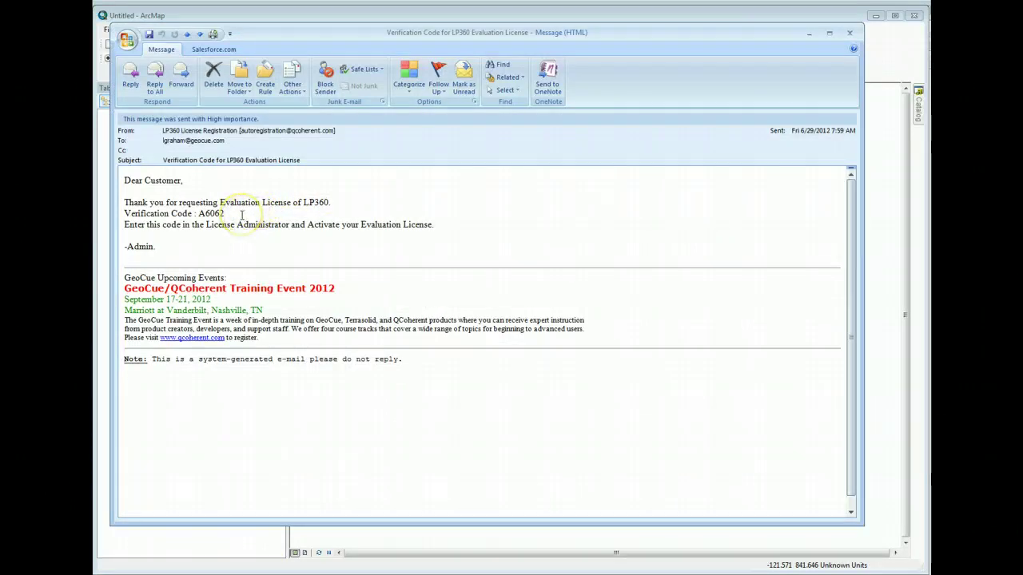
key("alt+Tab")
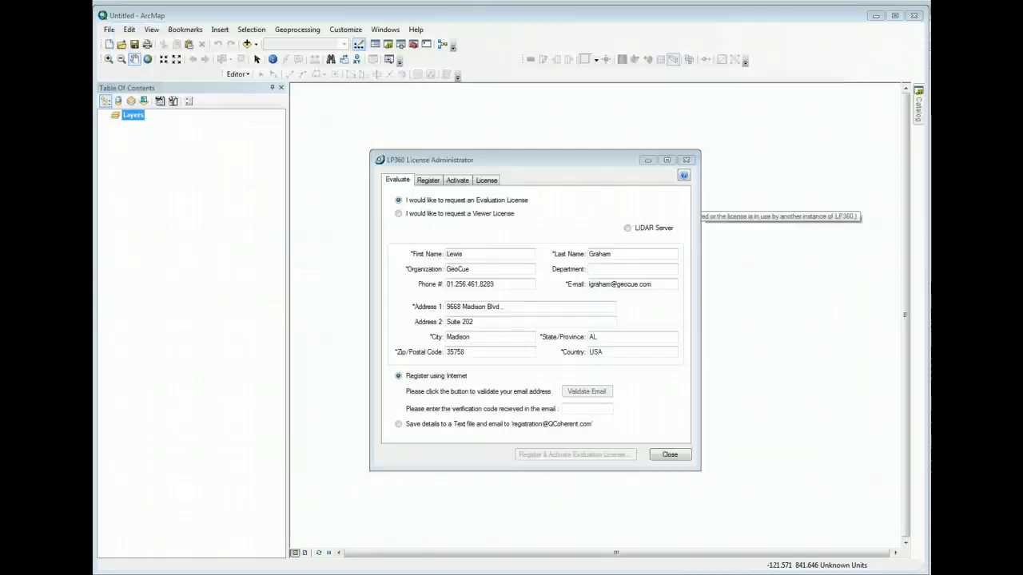
- Enter the e-mailed verification code in the code field, correcting the mistyped final digit
left_click(588, 409)
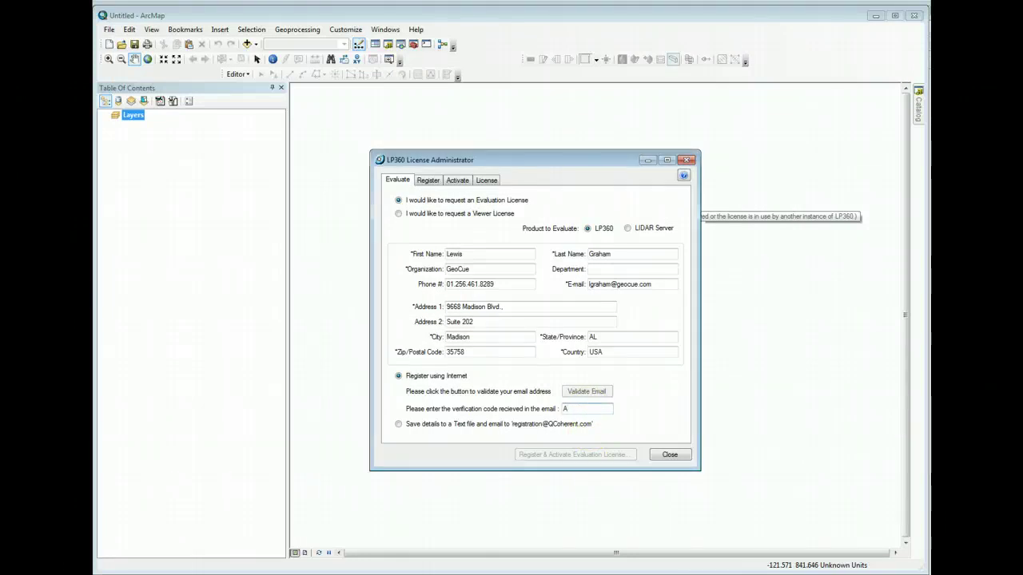
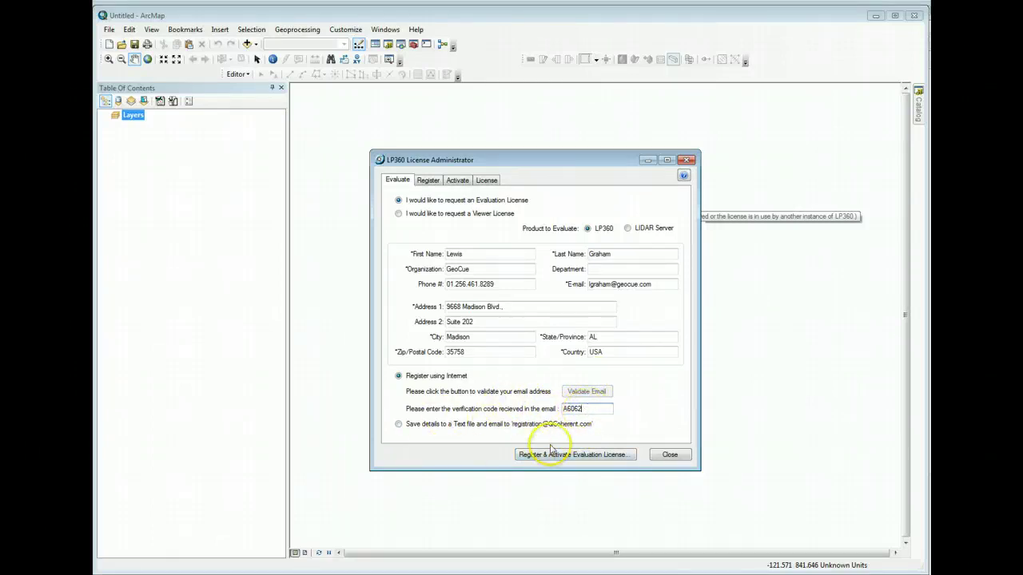
- Register and activate the evaluation license, giving a node-locked LP360 Standard license expiring in 30 days
left_click(595, 456)
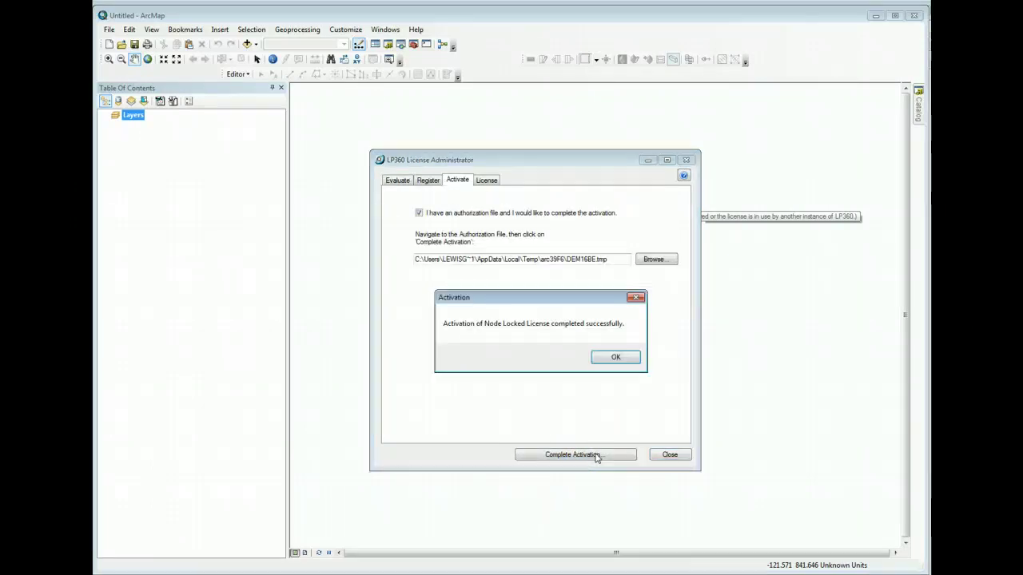
left_click(456, 336)
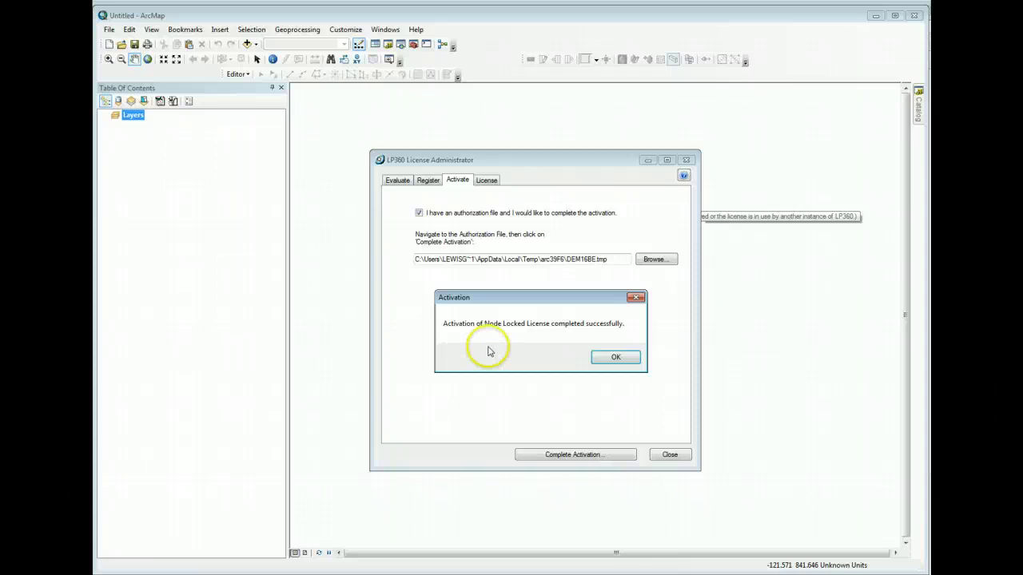
left_click(617, 358)
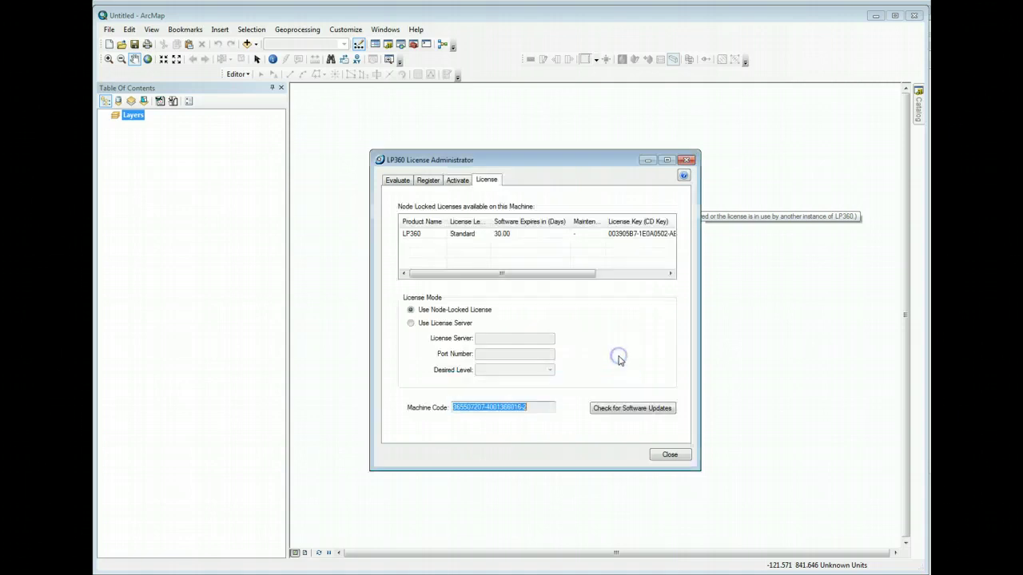
- Close the License Administrator and Extensions dialogs, then confirm LP360 toolbars appear in the toolbar list
left_click(669, 455)
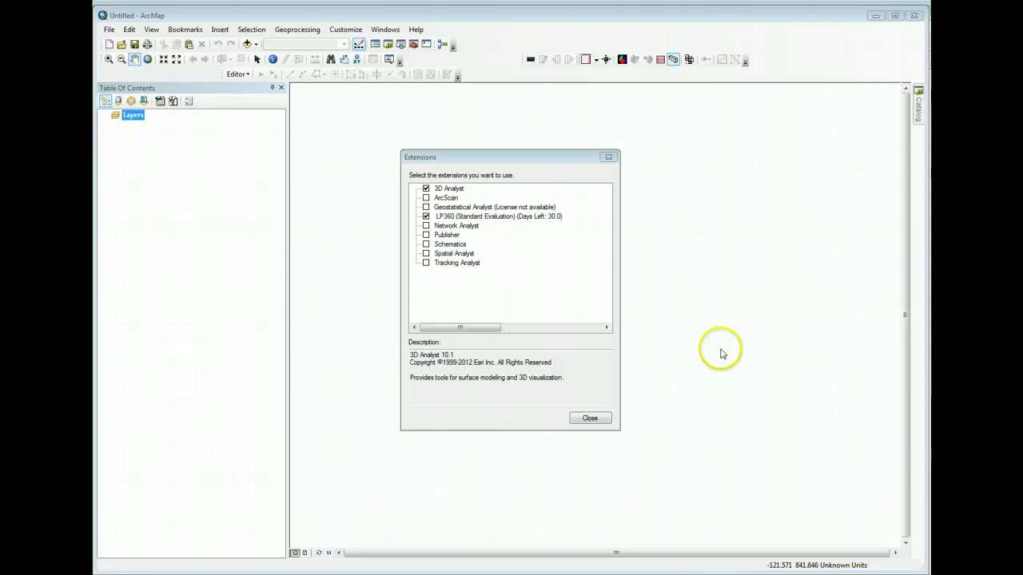
left_click(591, 419)
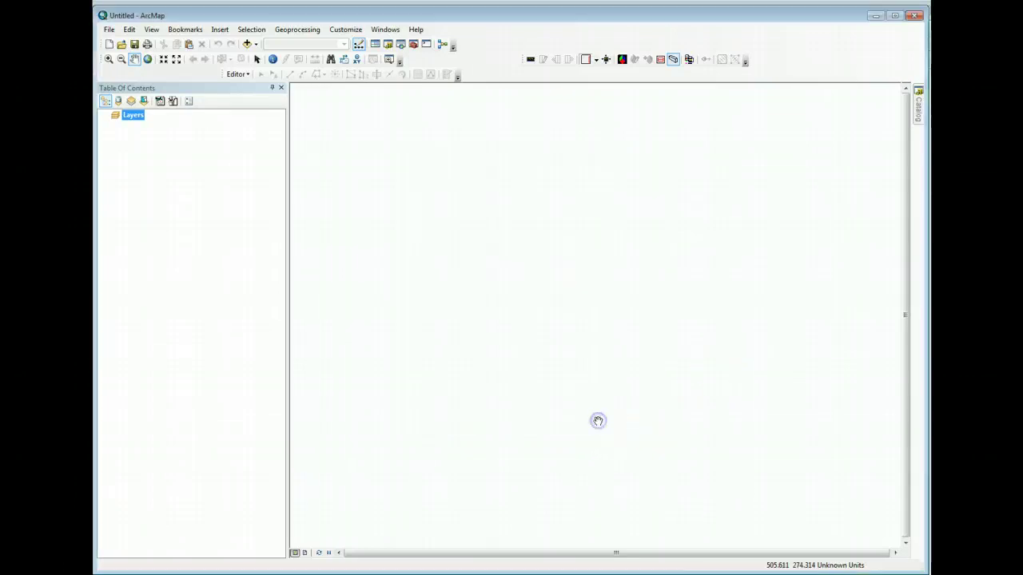
right_click(657, 40)
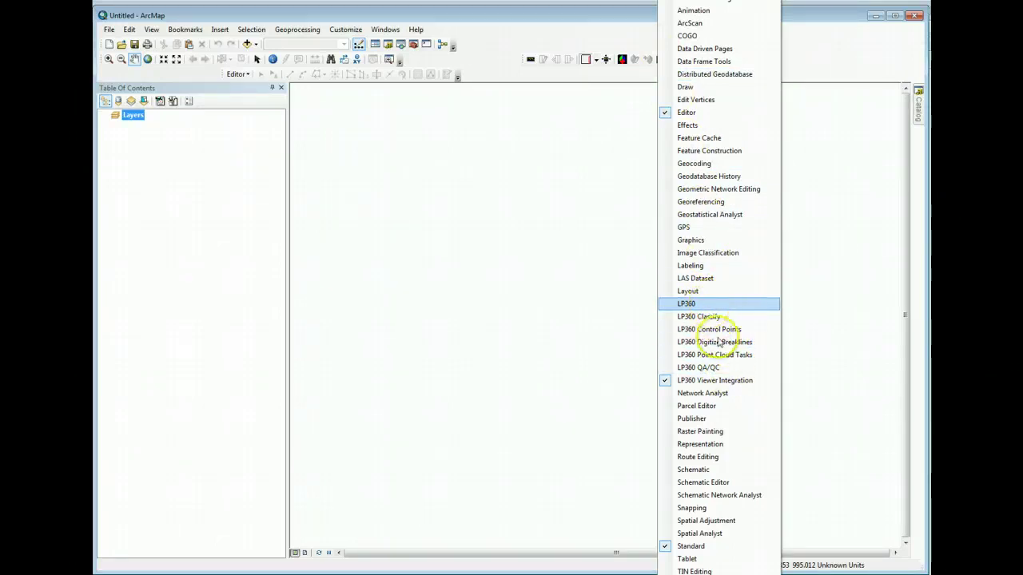
left_click(574, 290)
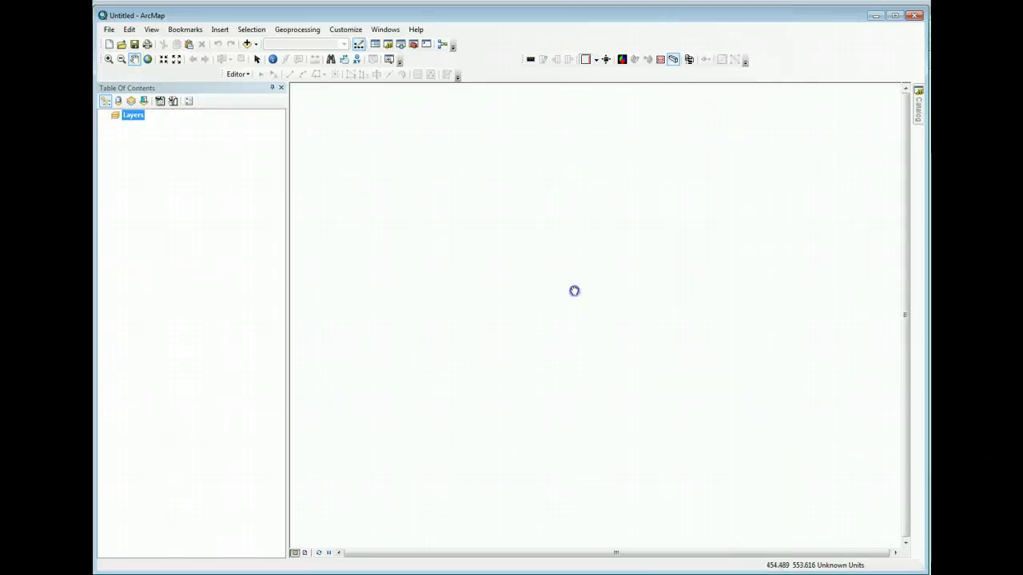
left_click(662, 223)
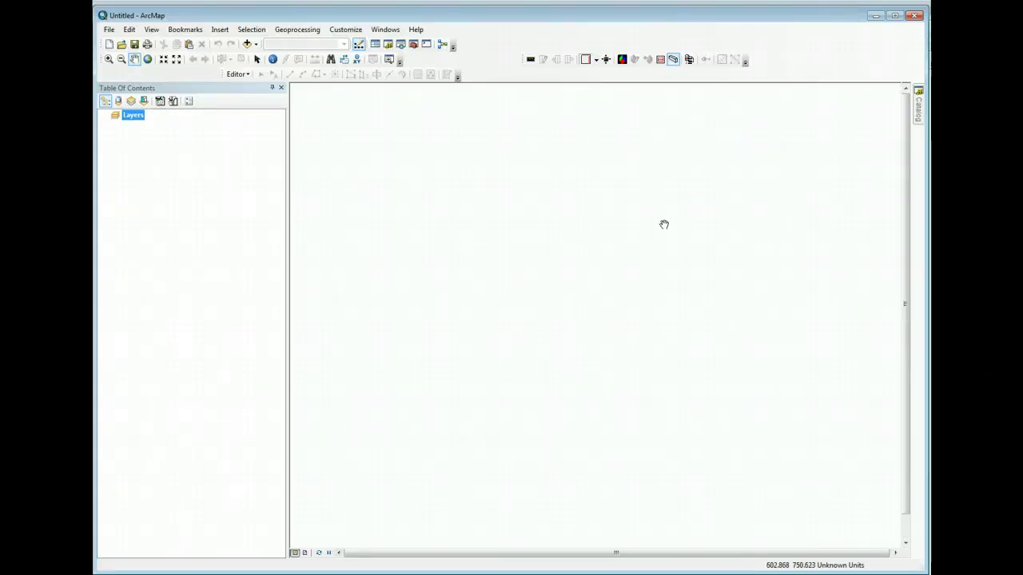